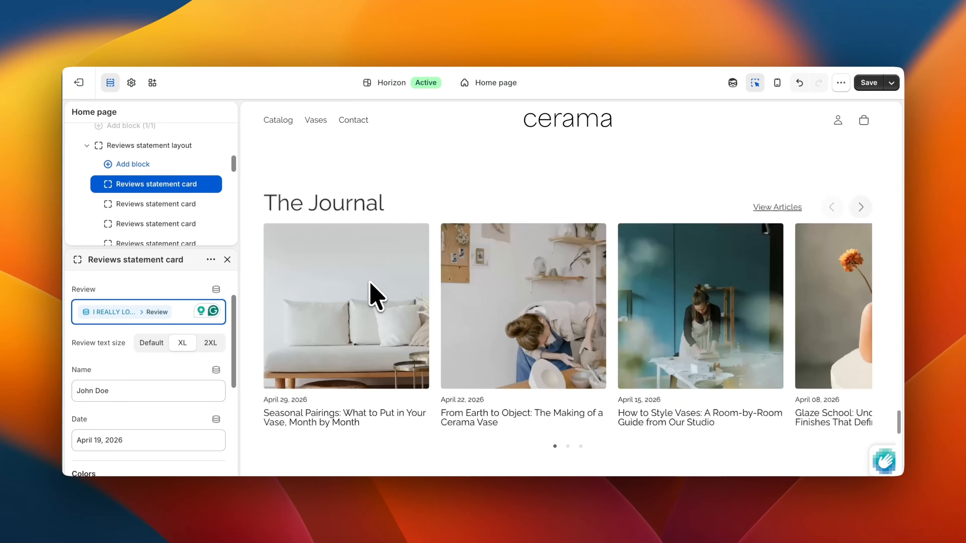
Step: Replace the card's typed review text with the metaobject entry's Review field as a dynamic source
scroll(371, 295, "up", 10)
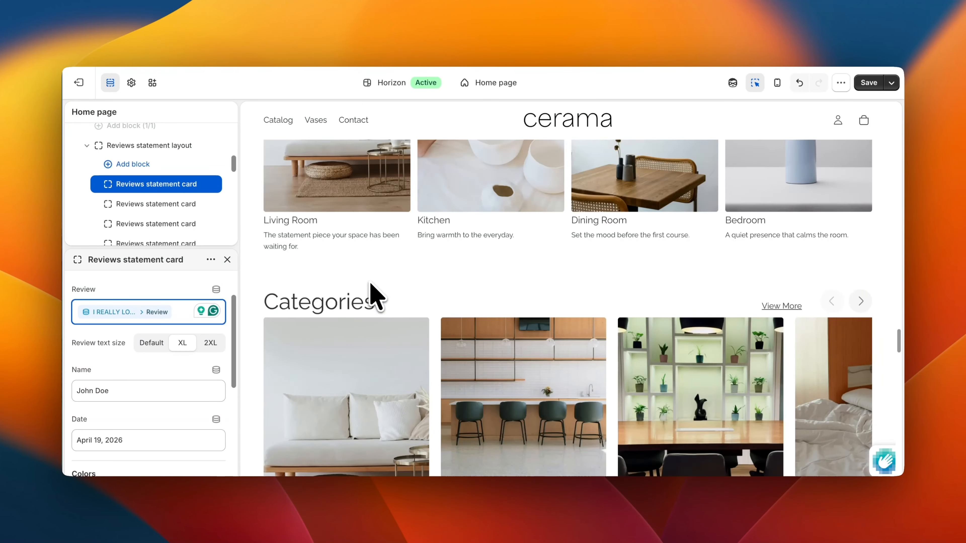
scroll(370, 283, "up", 20)
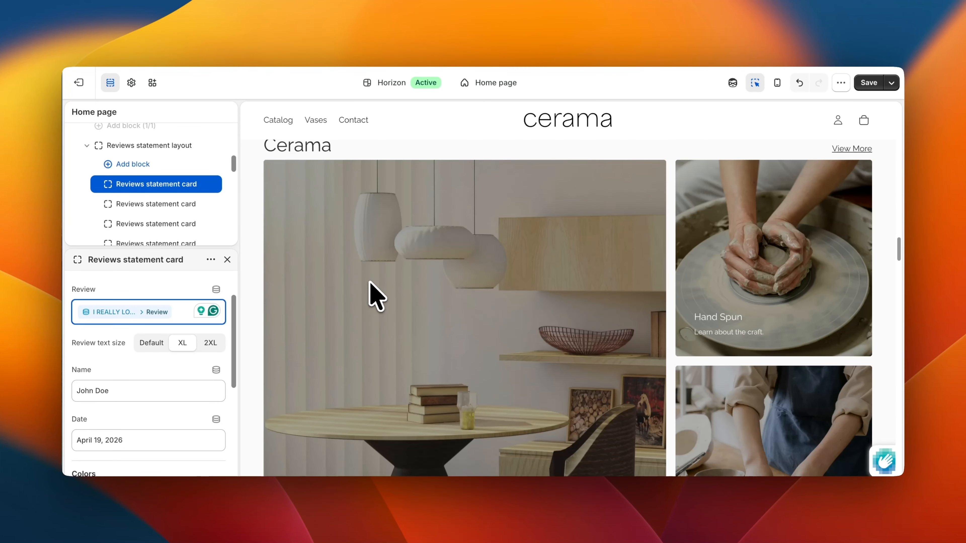
scroll(370, 283, "up", 3)
scroll(368, 282, "down", 3)
scroll(356, 263, "up", 1)
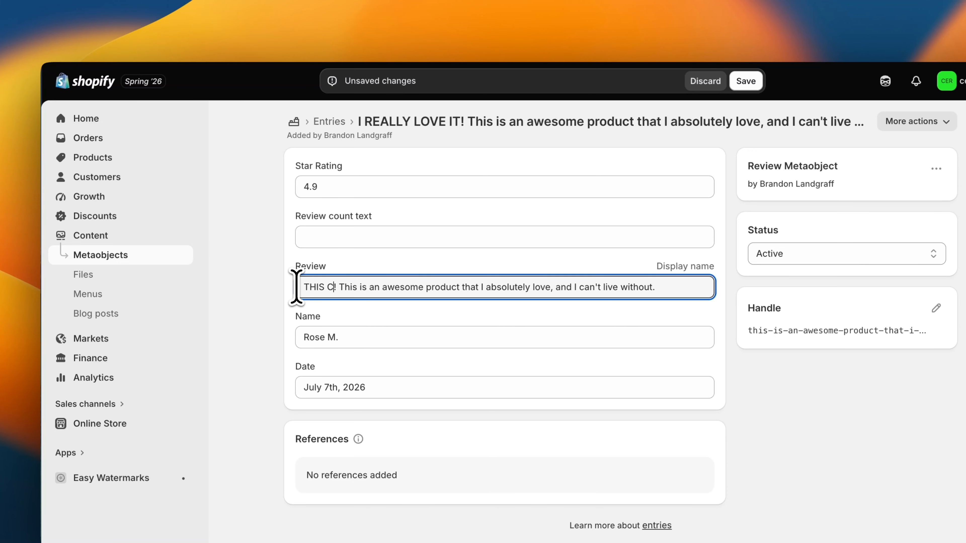
type("AN GO EVERYW")
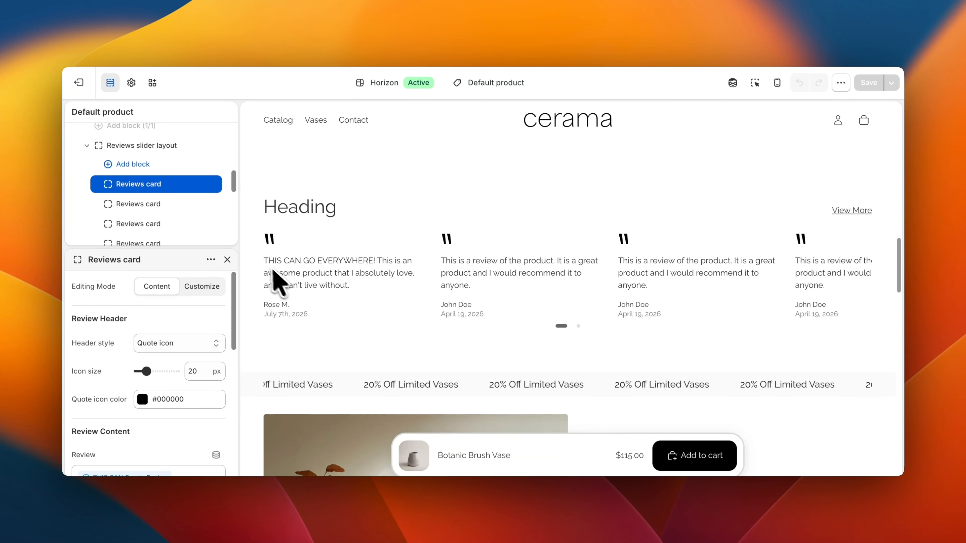
left_click_drag(266, 262, 373, 273)
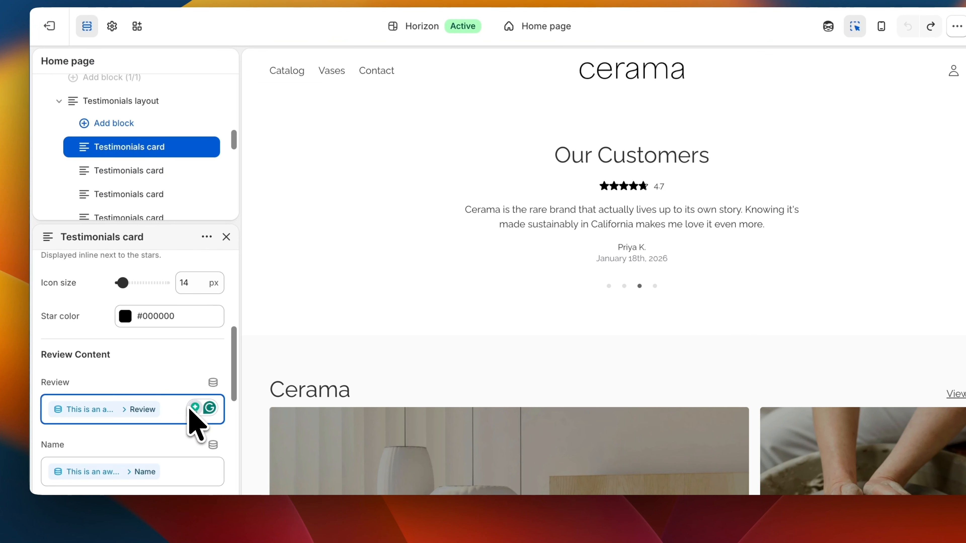
left_click(194, 405)
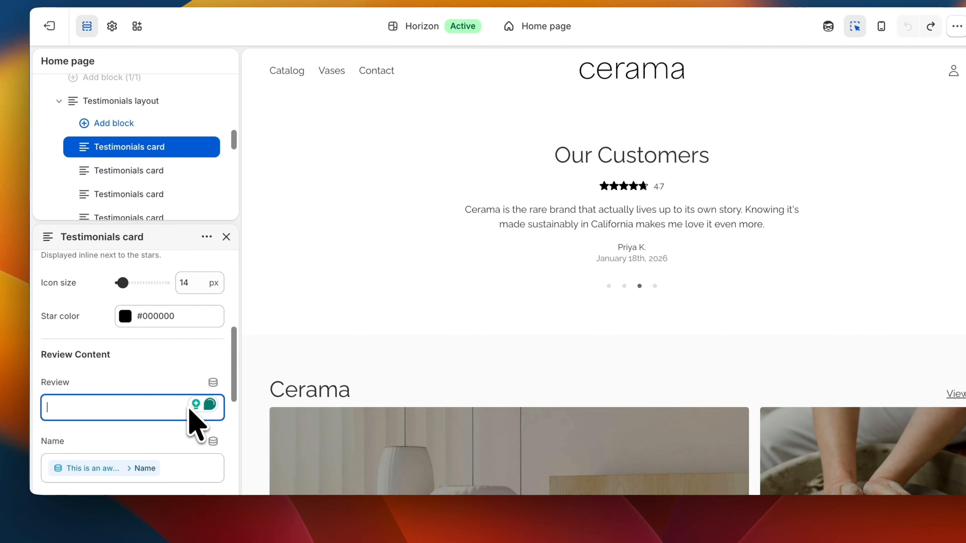
left_click(213, 382)
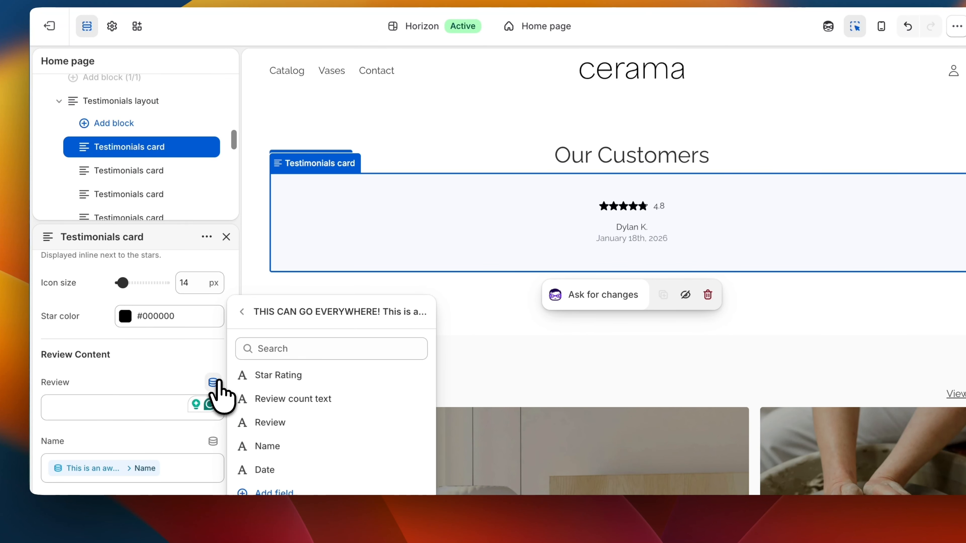
scroll(198, 403, "down", 2)
left_click(295, 423)
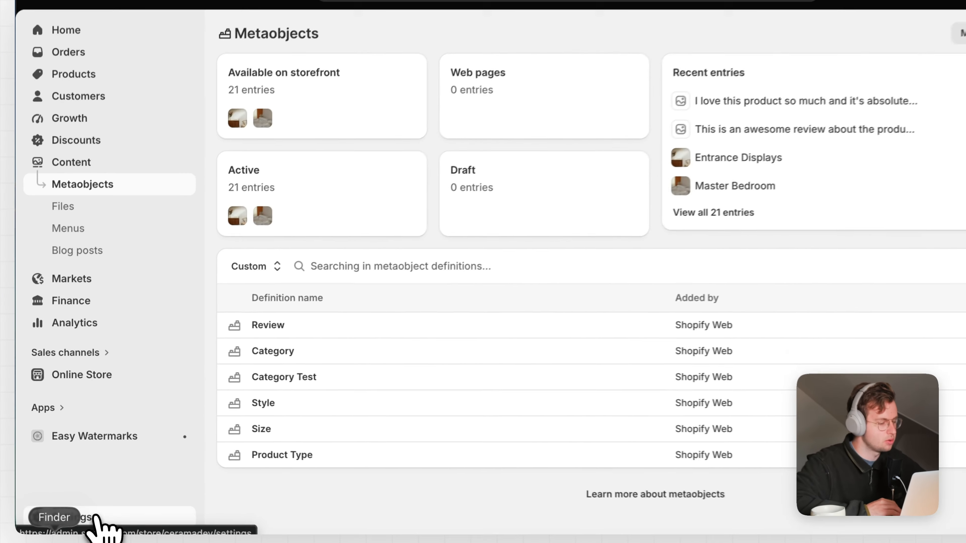
Step: Go to Settings > Metafields and metaobjects and start a new metaobject definition
left_click(88, 494)
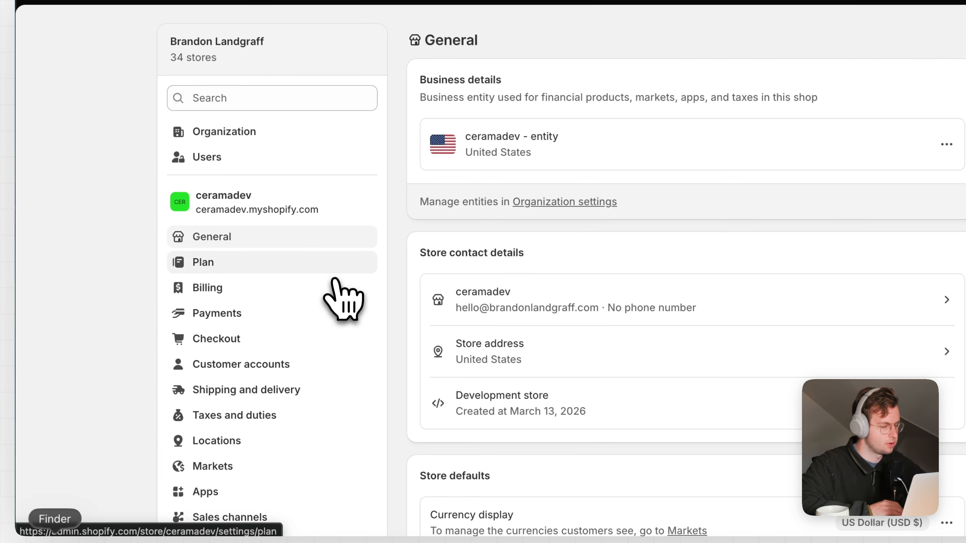
scroll(268, 407, "down", 10)
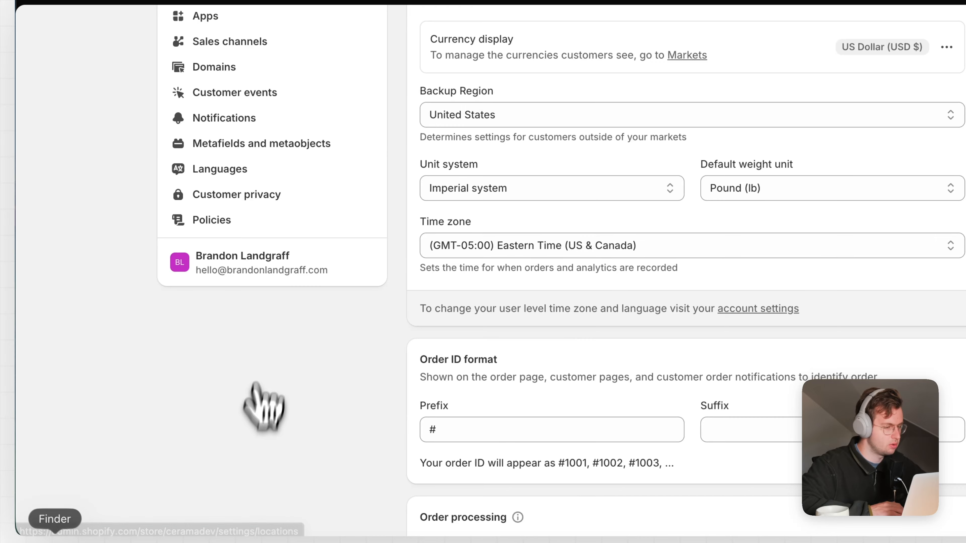
left_click(283, 145)
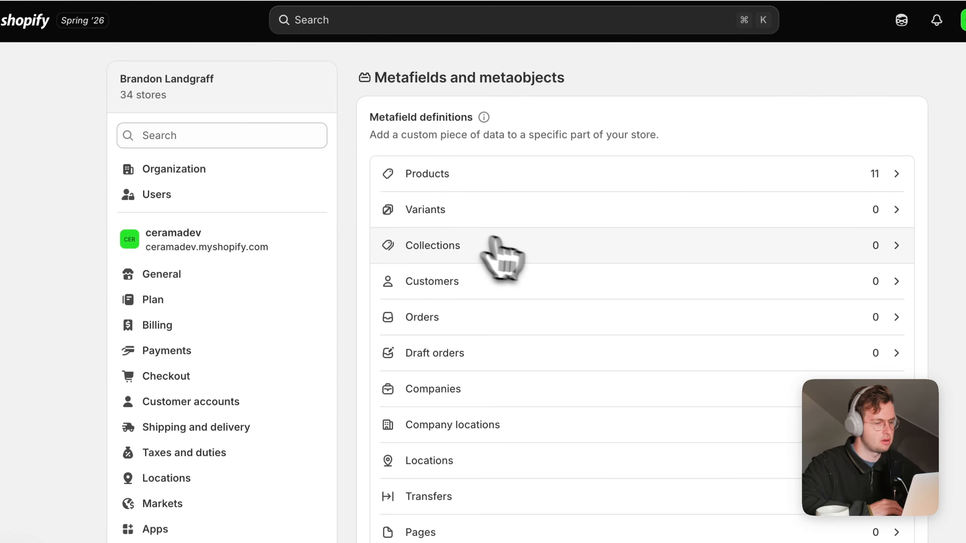
scroll(585, 284, "down", 10)
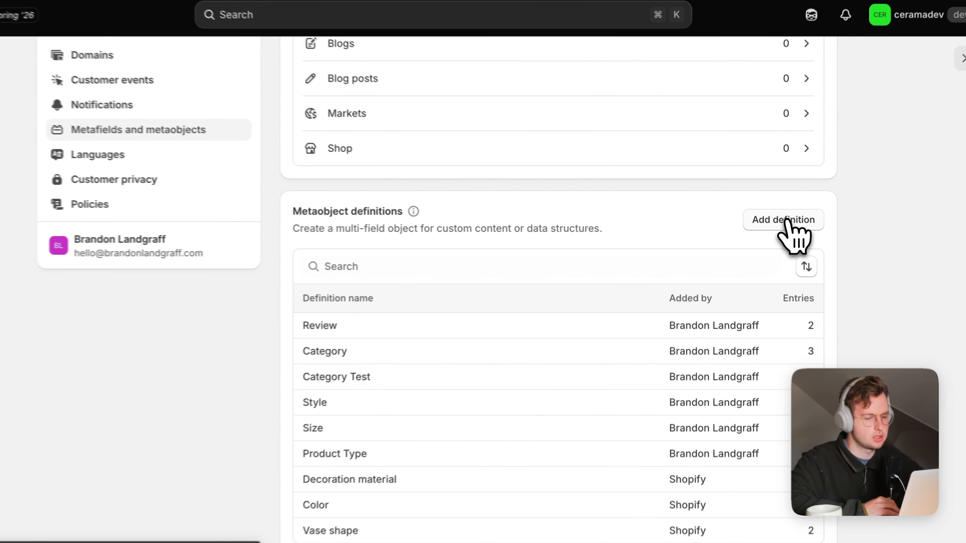
left_click(779, 227)
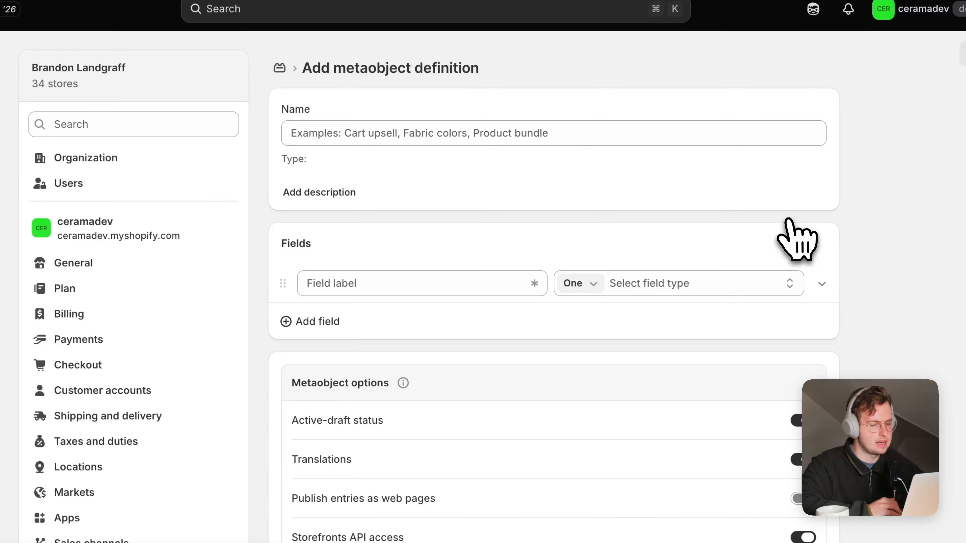
Step: Name the definition 'Review Metaobject' and add a single line text Star Rating field
left_click(395, 132)
type("R")
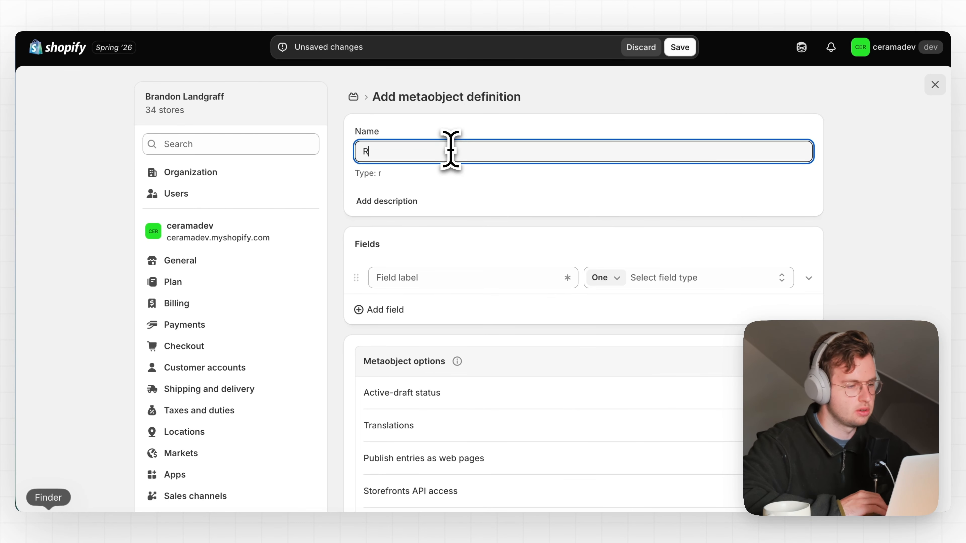
type("eview Metaobject")
key("Tab")
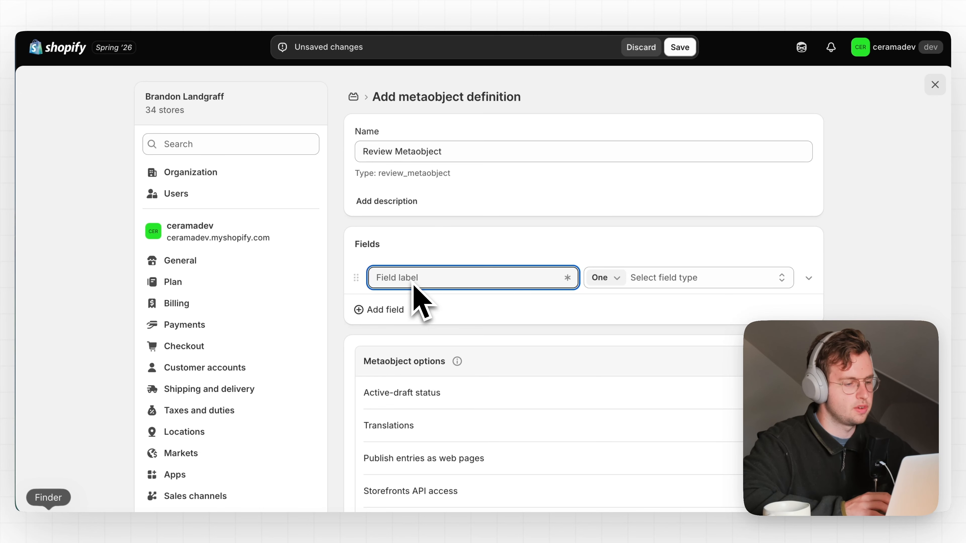
type("Star Rating")
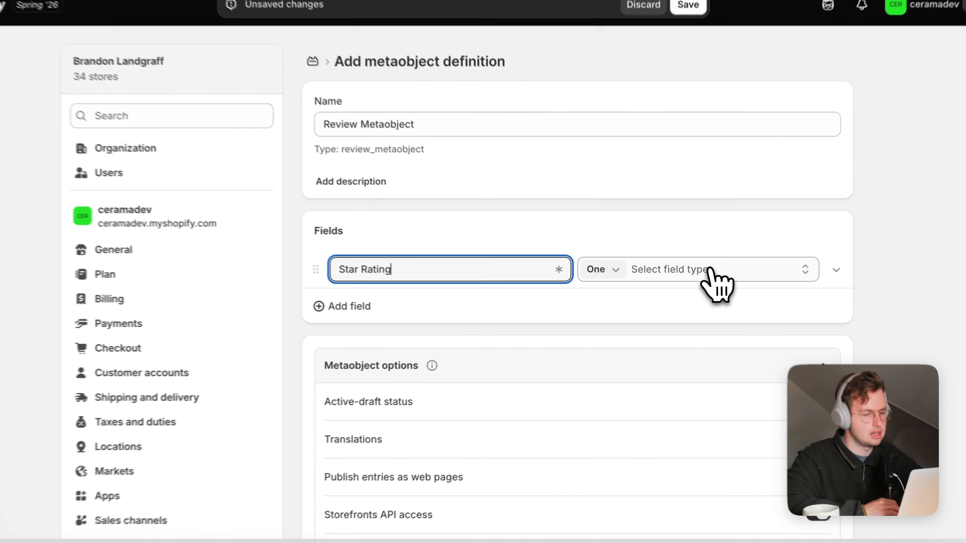
left_click(688, 278)
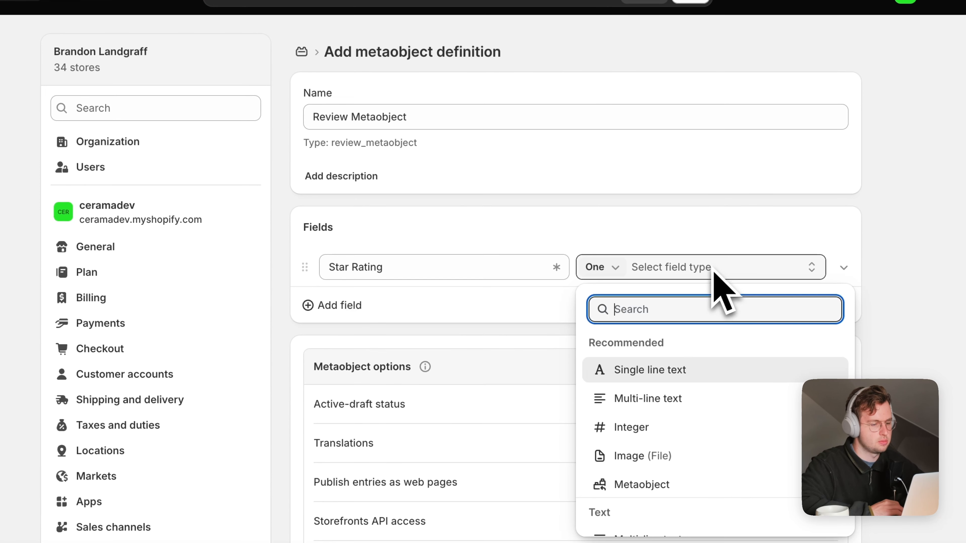
left_click(684, 369)
Step: Add single line text fields 'Review count text' and 'Review'
left_click(352, 306)
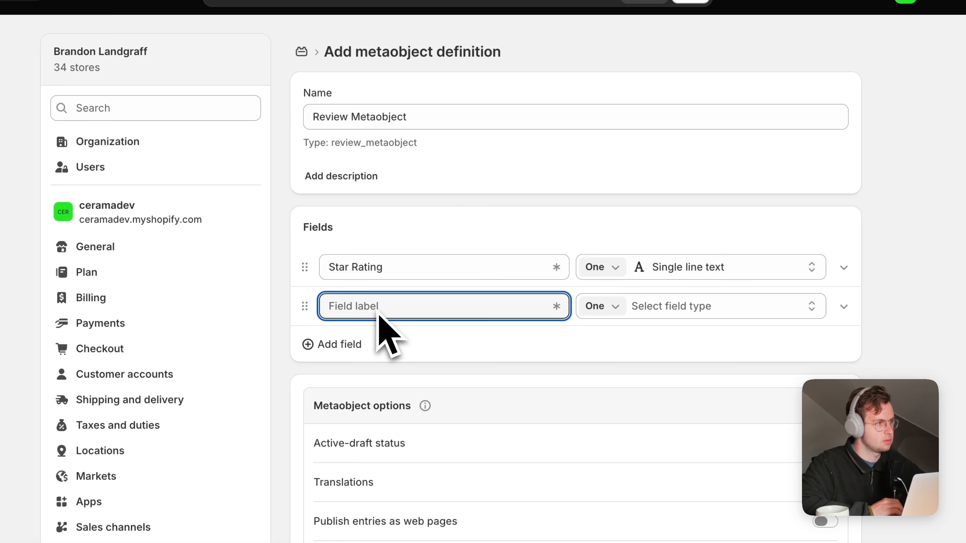
type("Revierw")
key("BackSpace")
key("BackSpace")
type("w count text")
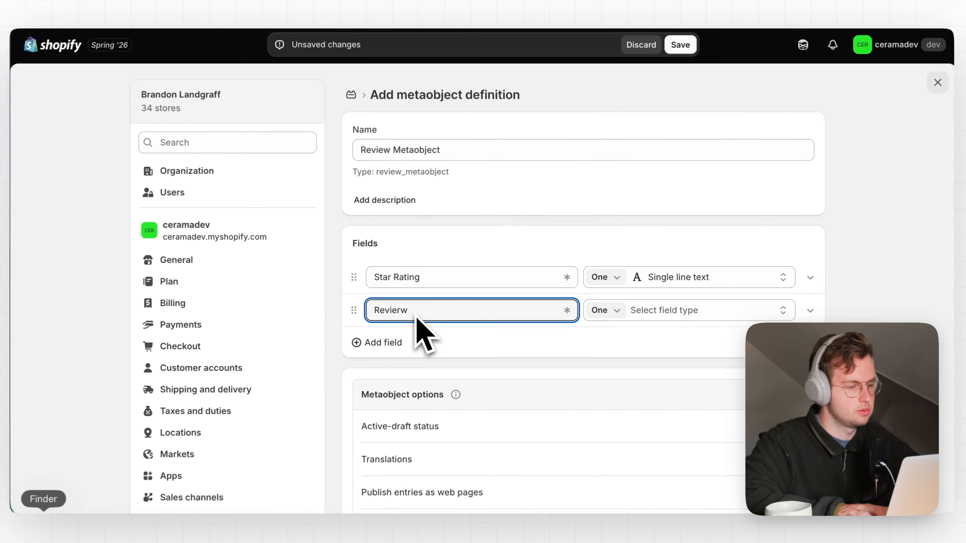
left_click(664, 312)
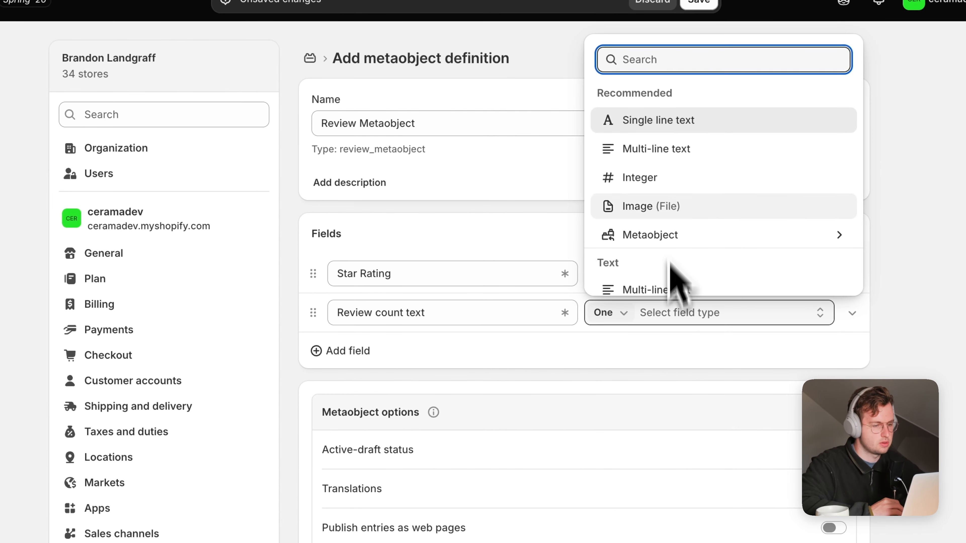
left_click(684, 124)
left_click(348, 350)
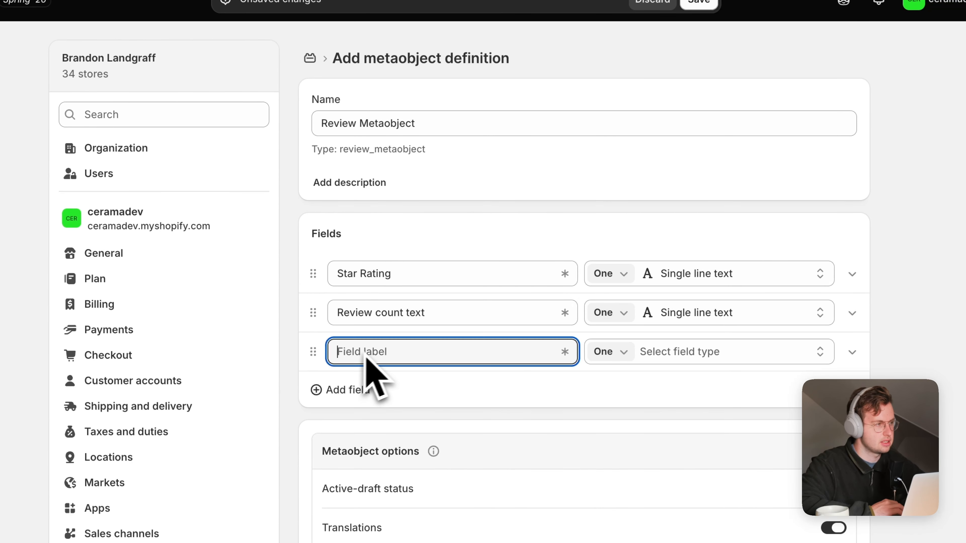
type("Review")
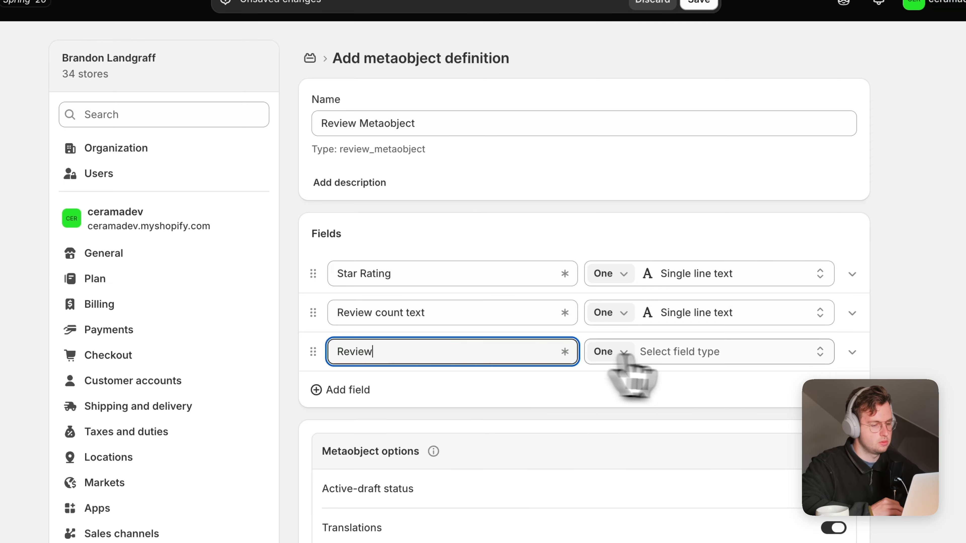
left_click(686, 353)
left_click(722, 130)
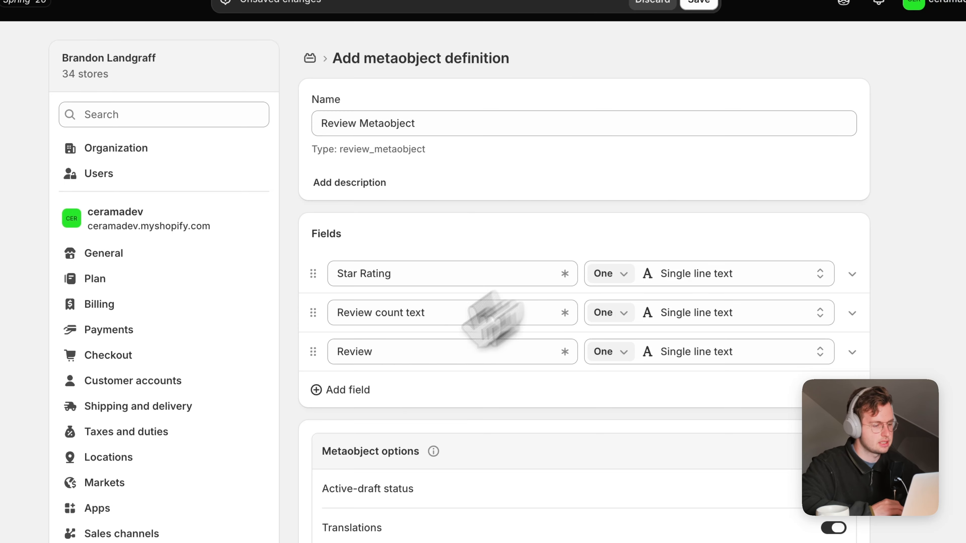
Step: Add single line text fields 'Name' and 'Date'
left_click(346, 388)
type("Name")
left_click(680, 390)
left_click(715, 127)
left_click(346, 428)
type("Dat")
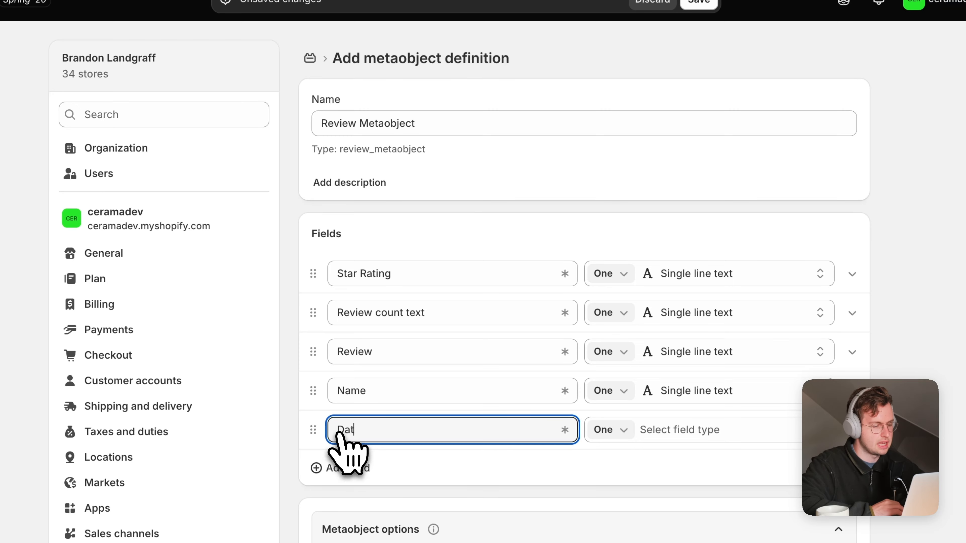
type("e")
left_click(680, 429)
left_click(725, 139)
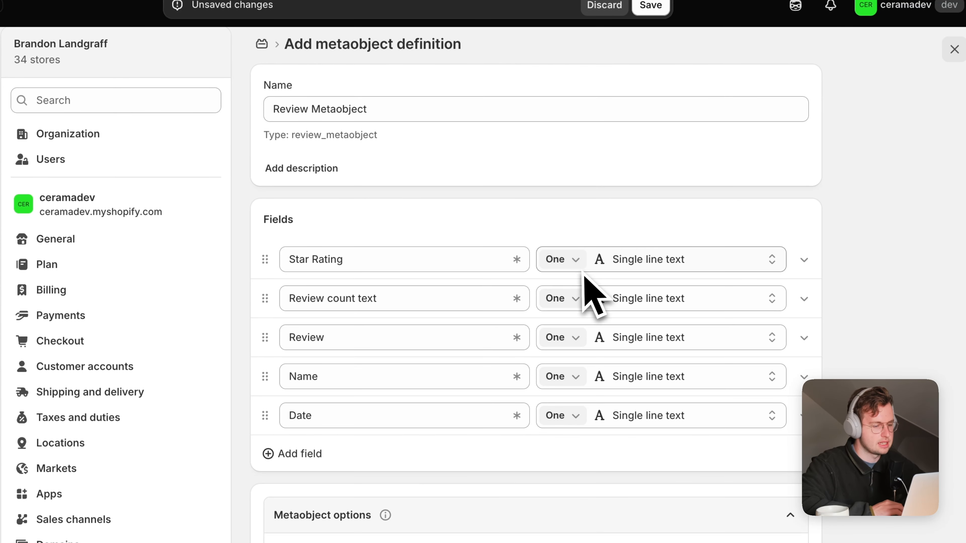
Step: Make the Review field the entries' display name, save the definition and close Settings
scroll(582, 281, "down", 10)
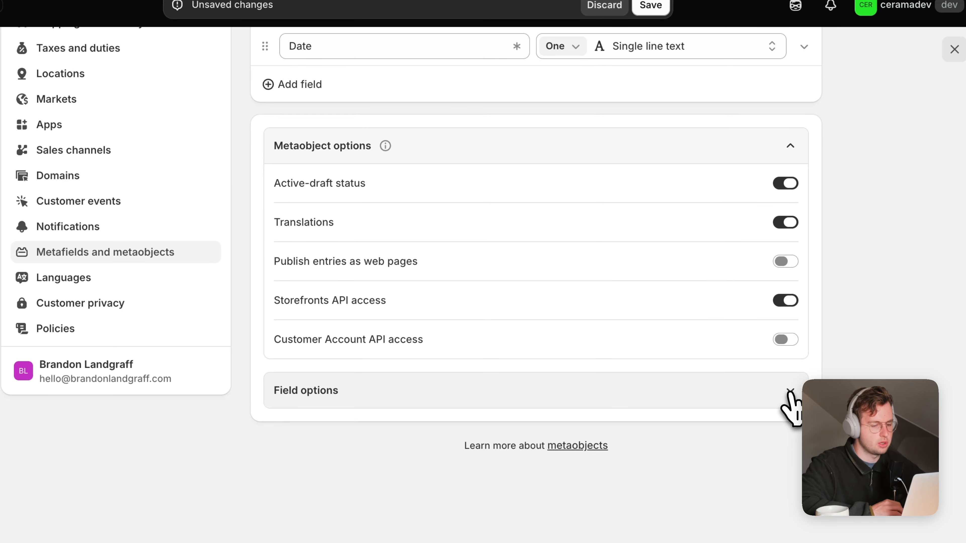
left_click(789, 392)
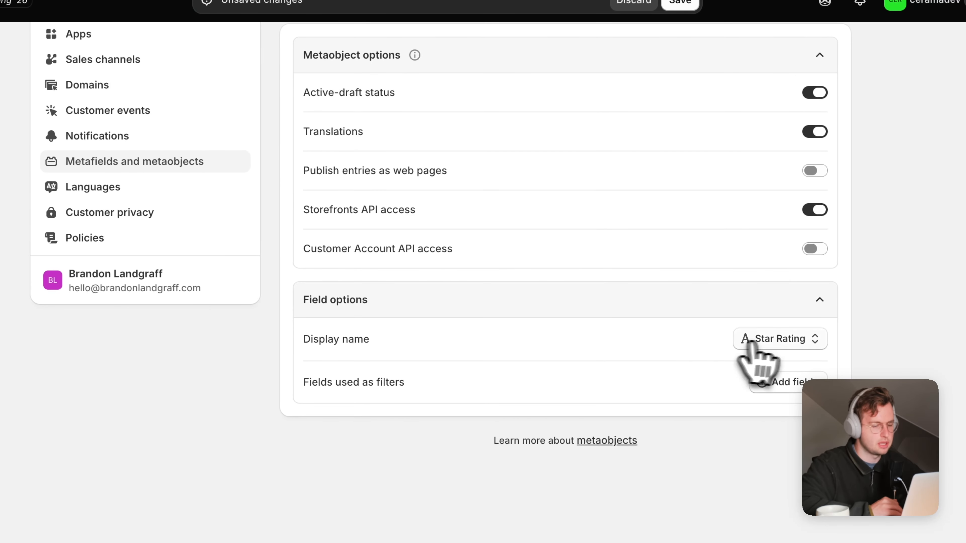
left_click(753, 342)
left_click(773, 456)
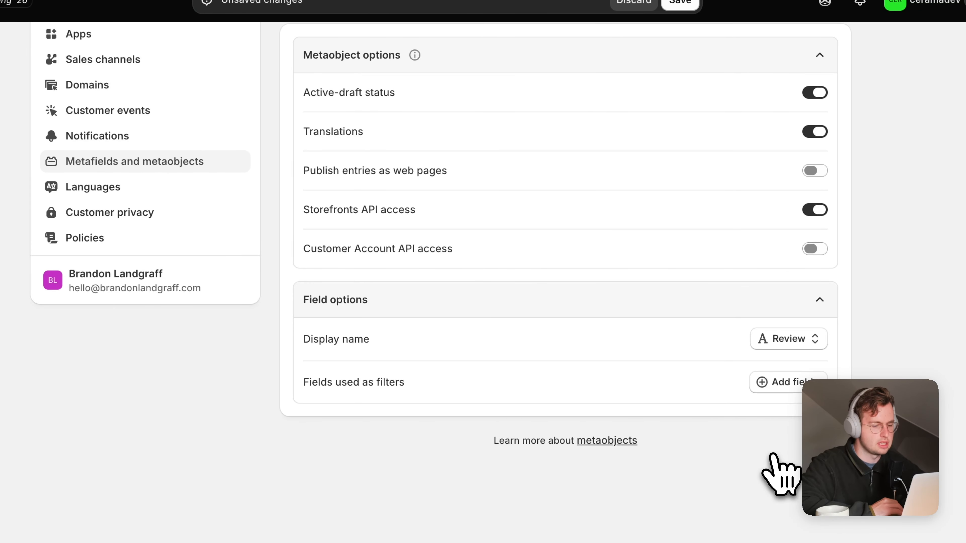
scroll(772, 460, "up", 10)
left_click(680, 3)
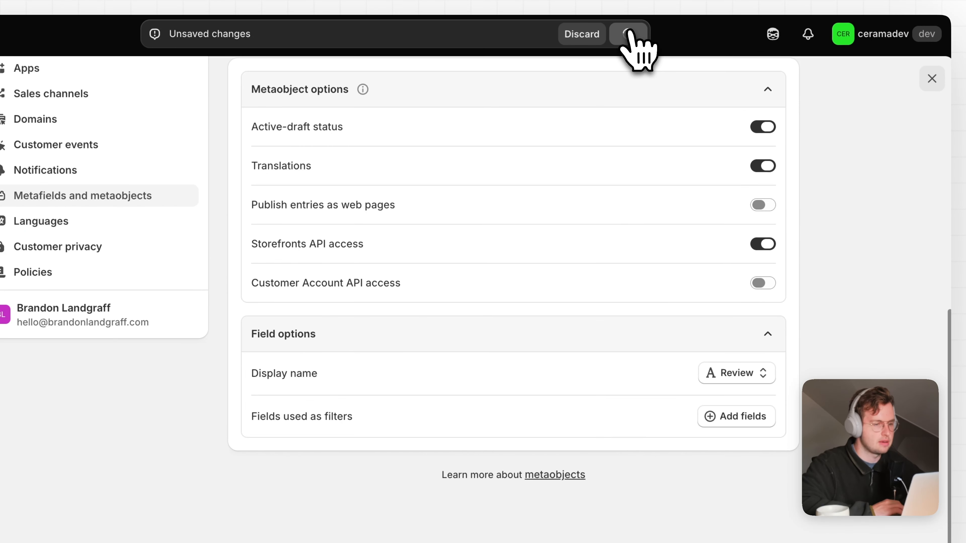
left_click(931, 80)
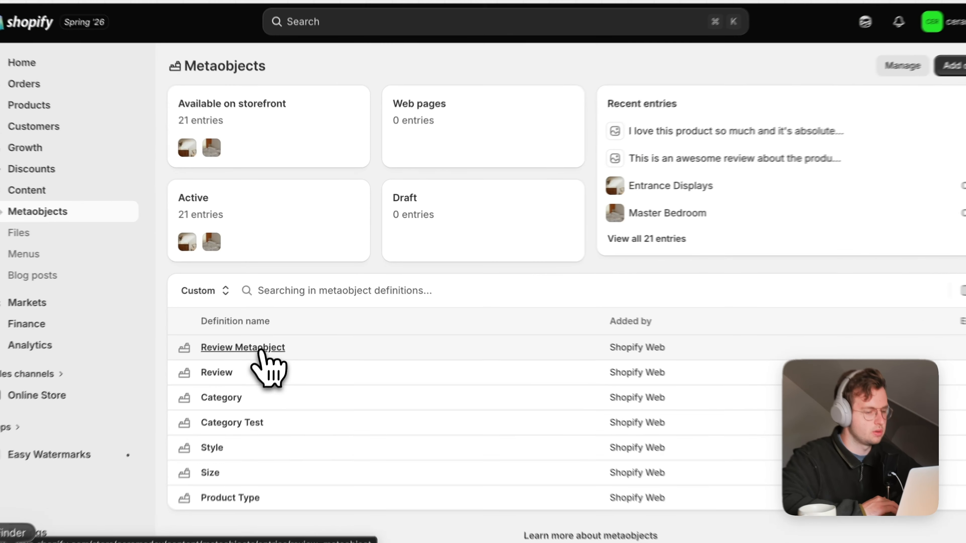
Step: Create a new Review Metaobject entry with Star Rating 4.8
left_click(260, 349)
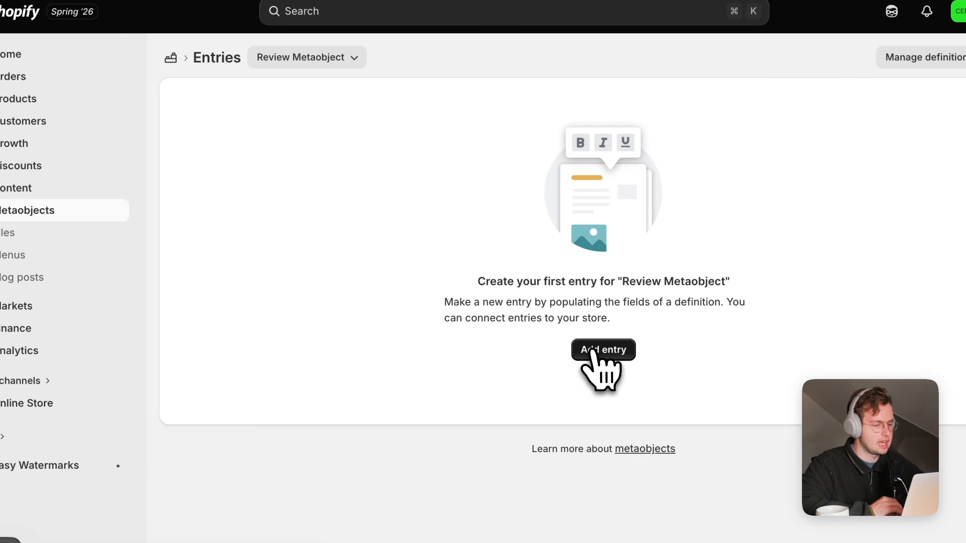
left_click(591, 350)
left_click(367, 123)
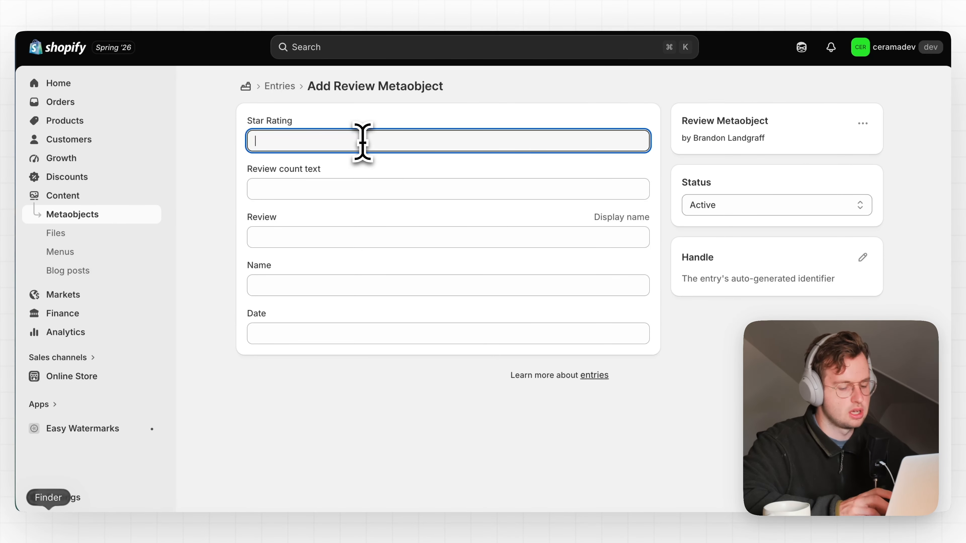
type("4.")
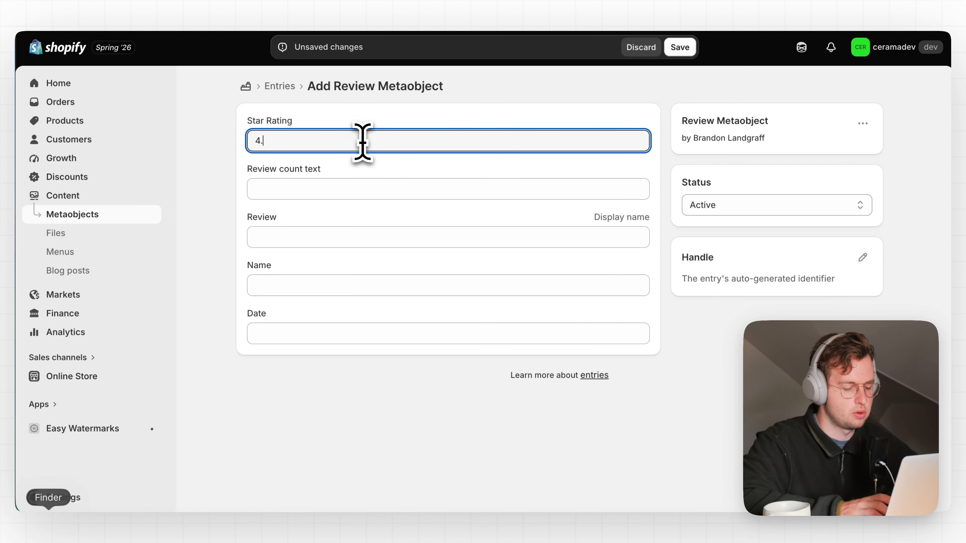
type("8")
Step: Enter the review 'This is an awesome…', the reviewer's name, and date July 10th, 2026
left_click(381, 242)
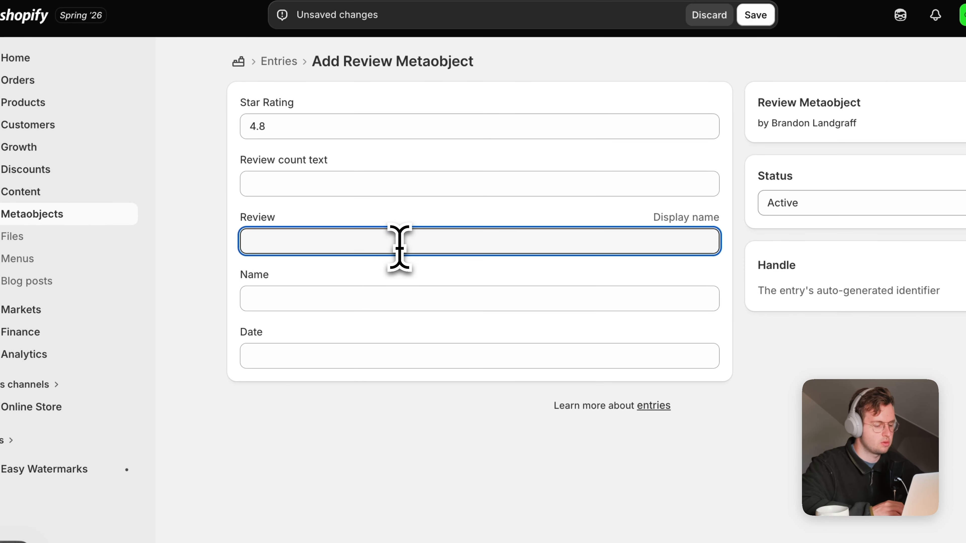
type("This is an awesome product that I absolutely love.")
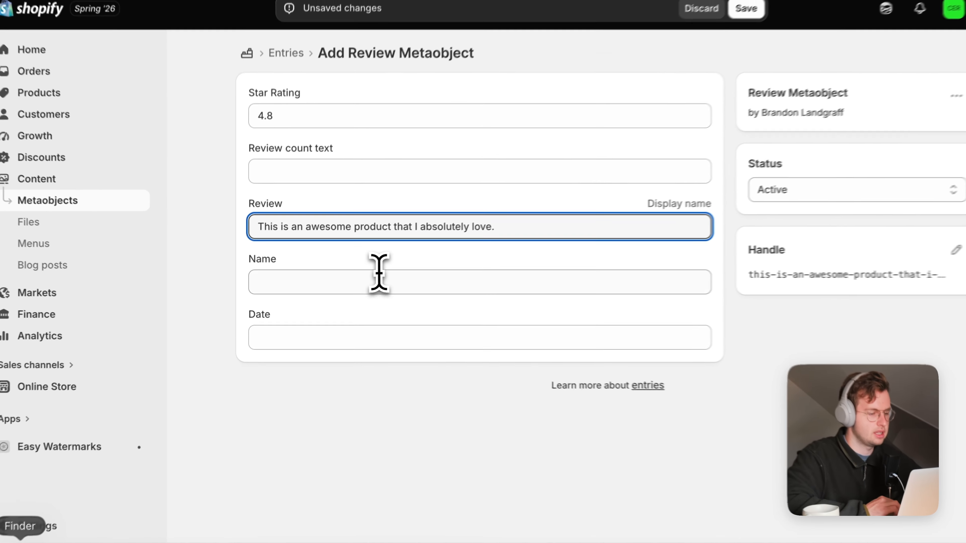
left_click(360, 278)
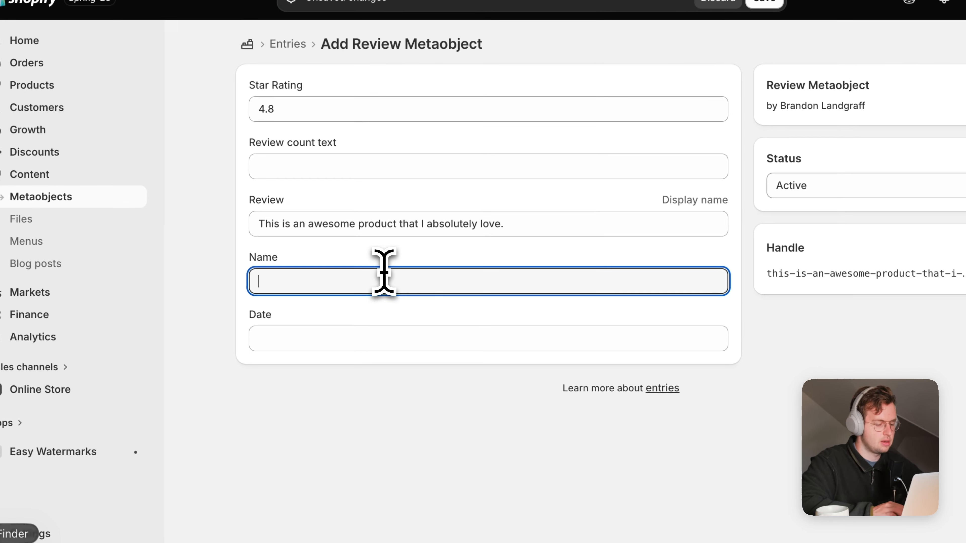
type("Jessica L")
left_click(378, 341)
type("July 10th, 2026")
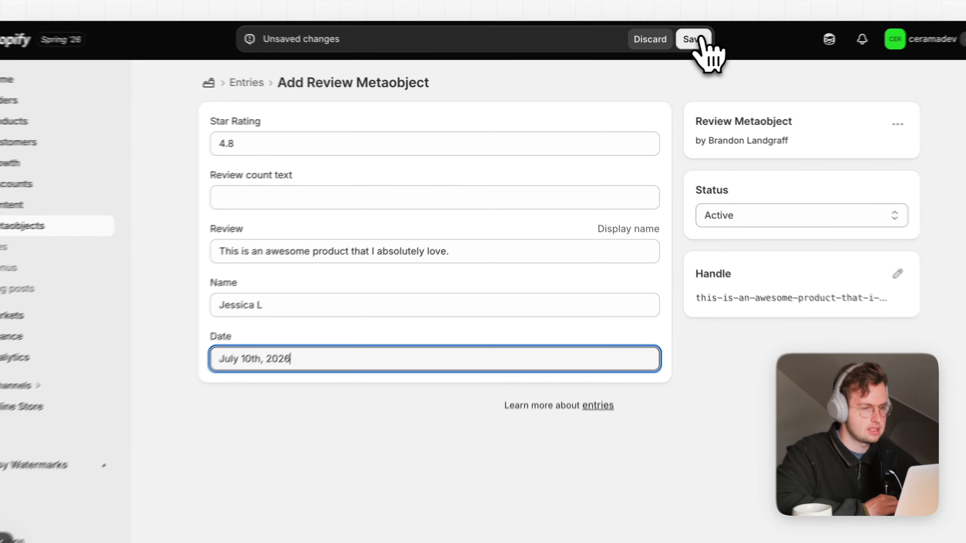
Step: Save the 4.8-rated review entry, duplicate it, and go to Online Store
left_click(680, 47)
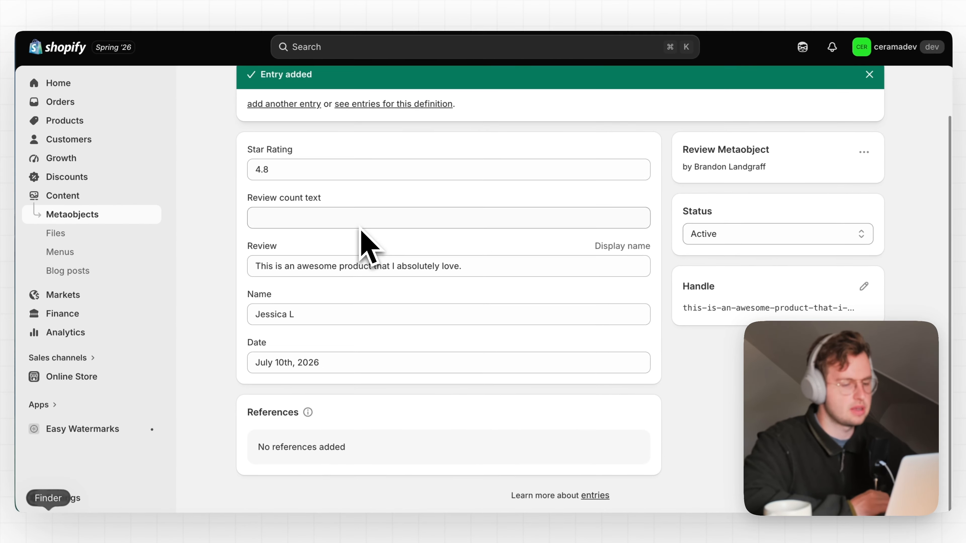
scroll(610, 265, "up", 3)
scroll(483, 323, "down", 2)
scroll(479, 324, "up", 2)
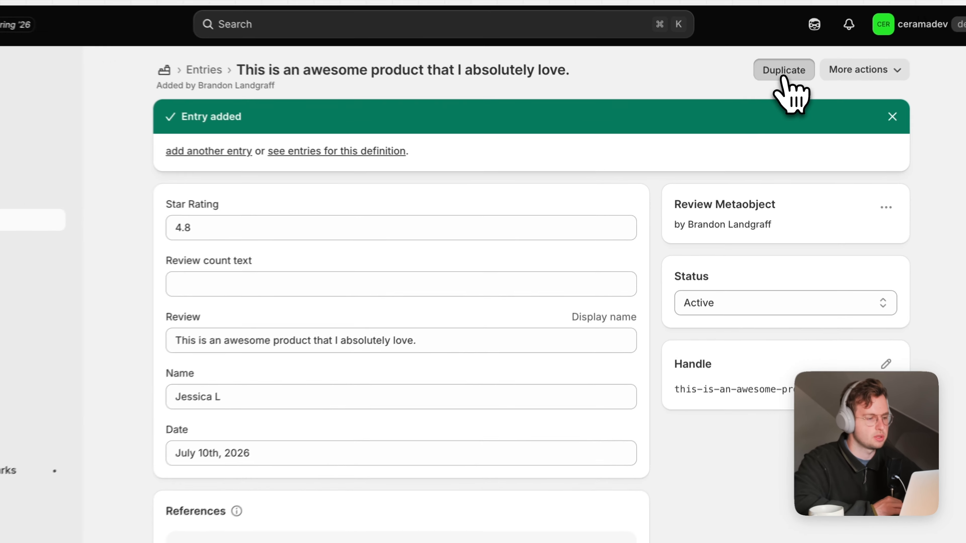
left_click(784, 72)
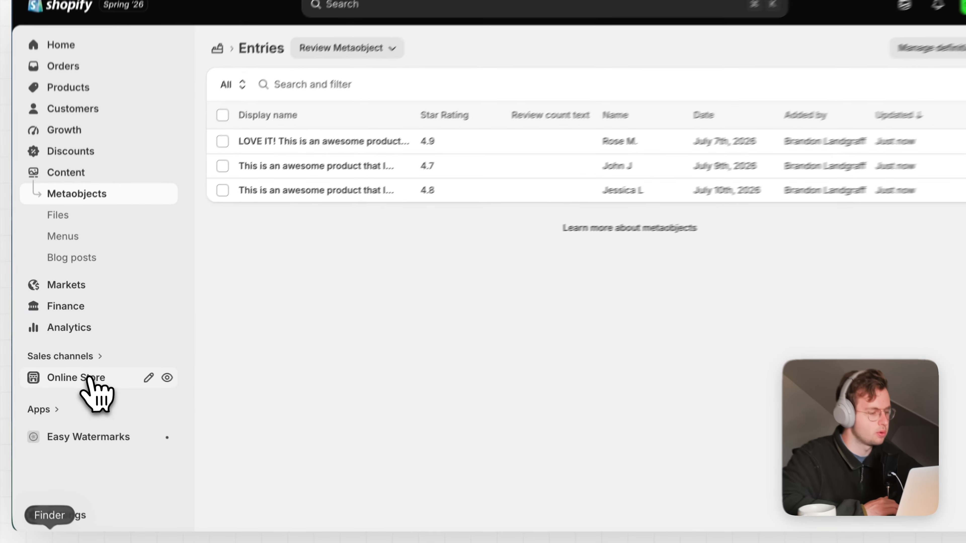
left_click(87, 377)
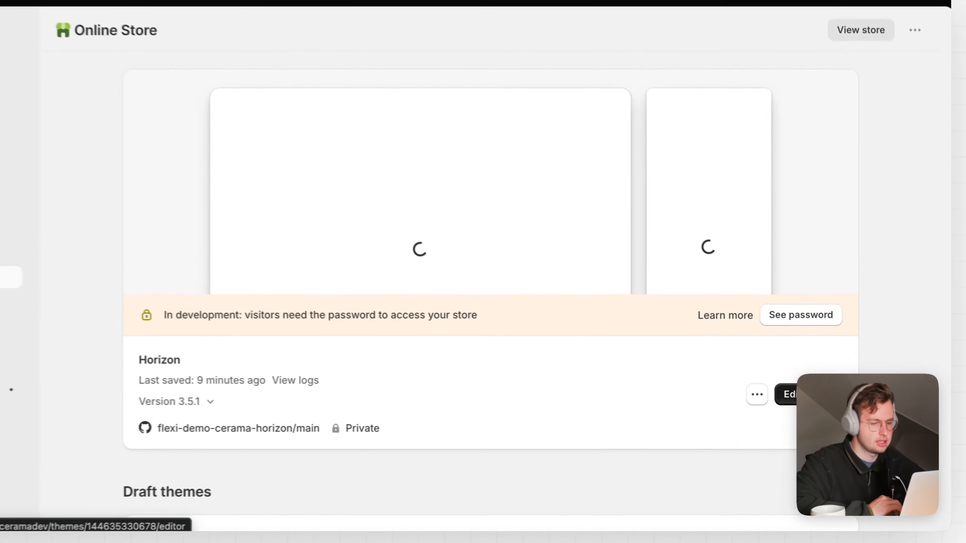
Step: Launch the theme editor for the Horizon theme
left_click(813, 395)
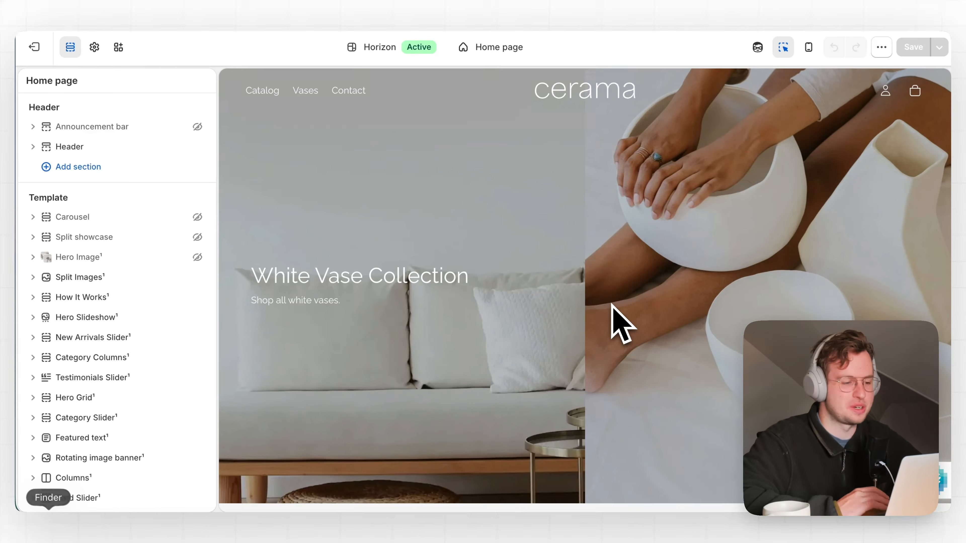
Step: Select the first Testimonials card in the Testimonials Slider and delete its Star rating source
scroll(547, 330, "down", 20)
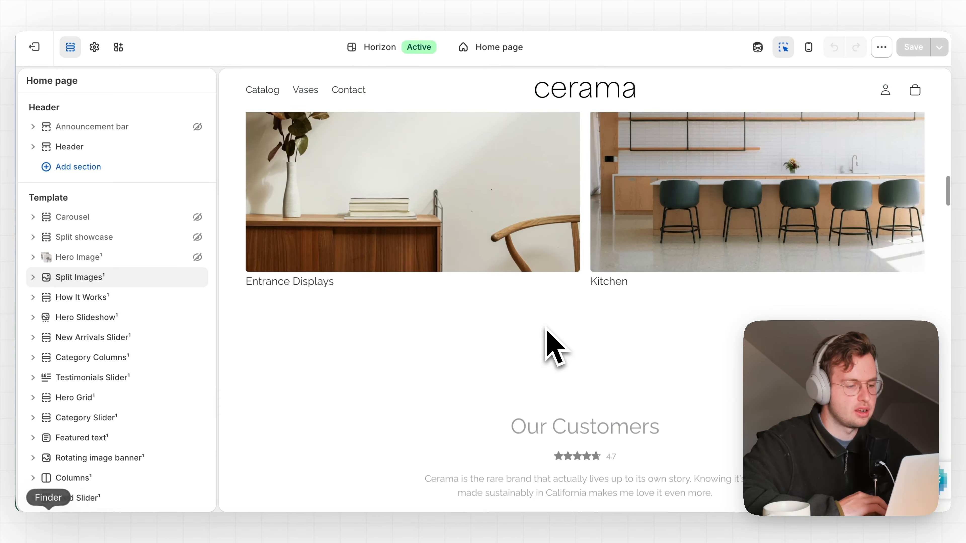
scroll(546, 335, "down", 10)
scroll(547, 339, "up", 5)
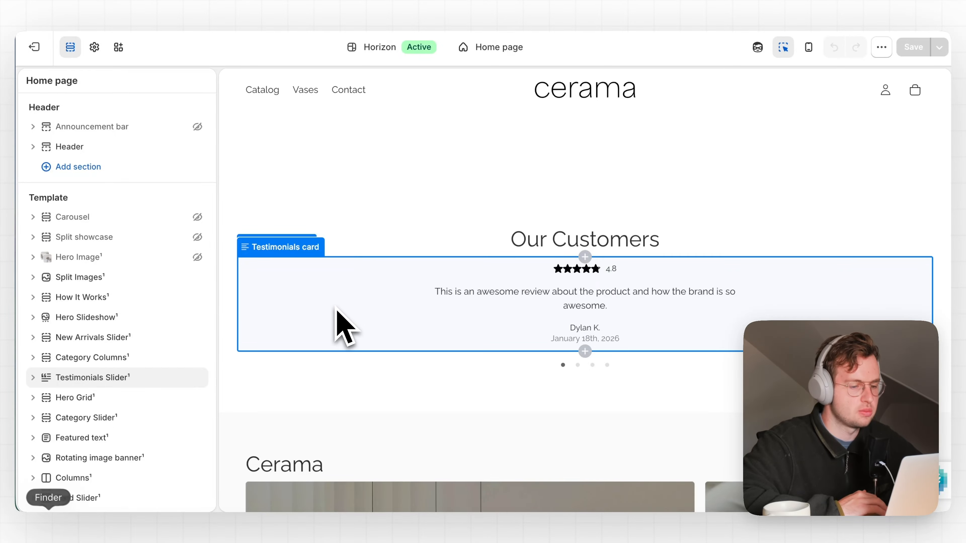
left_click(327, 279)
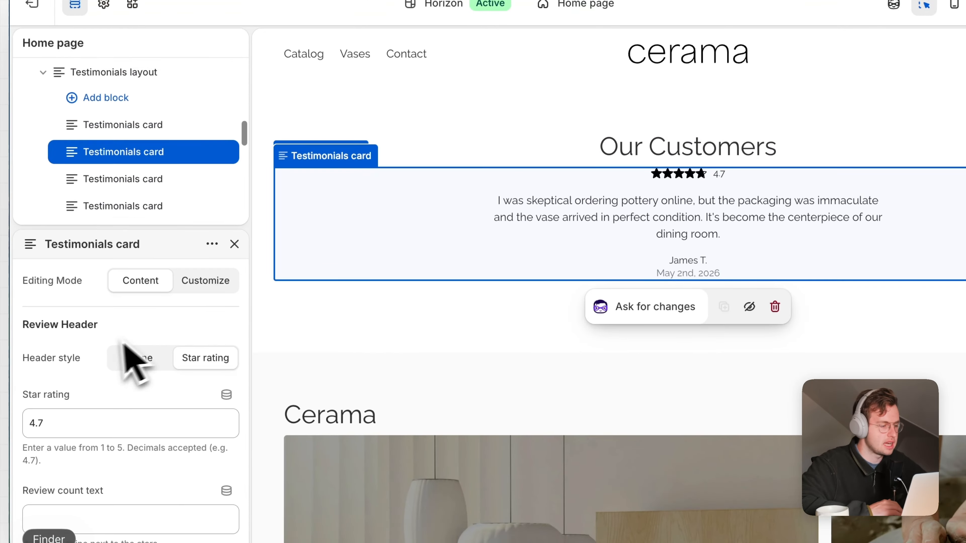
scroll(129, 183, "down", 1)
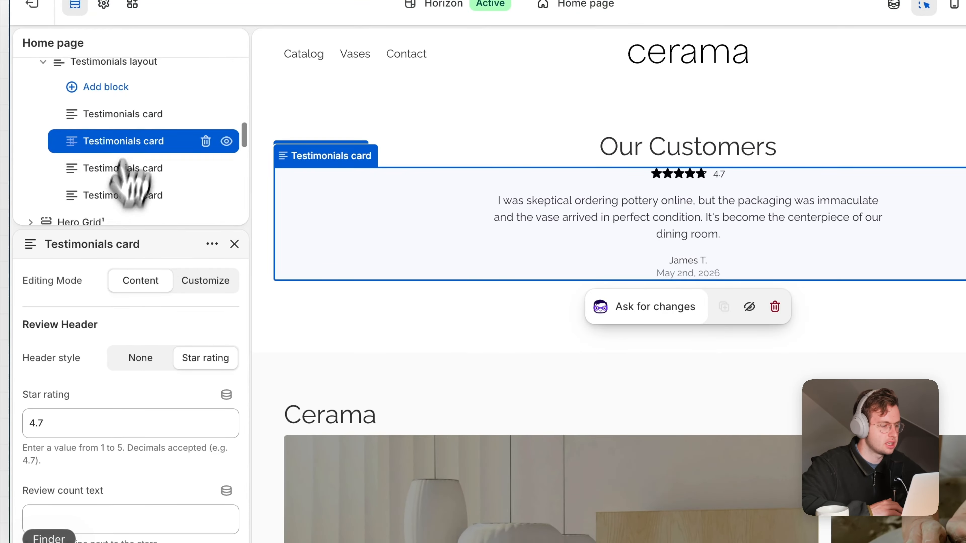
left_click(141, 116)
scroll(182, 320, "down", 1)
left_click(195, 373)
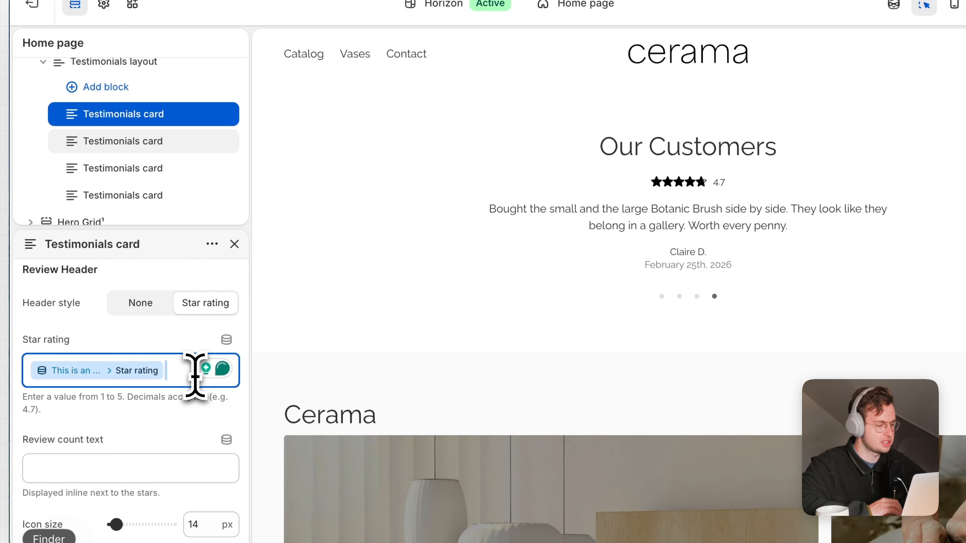
key("BackSpace")
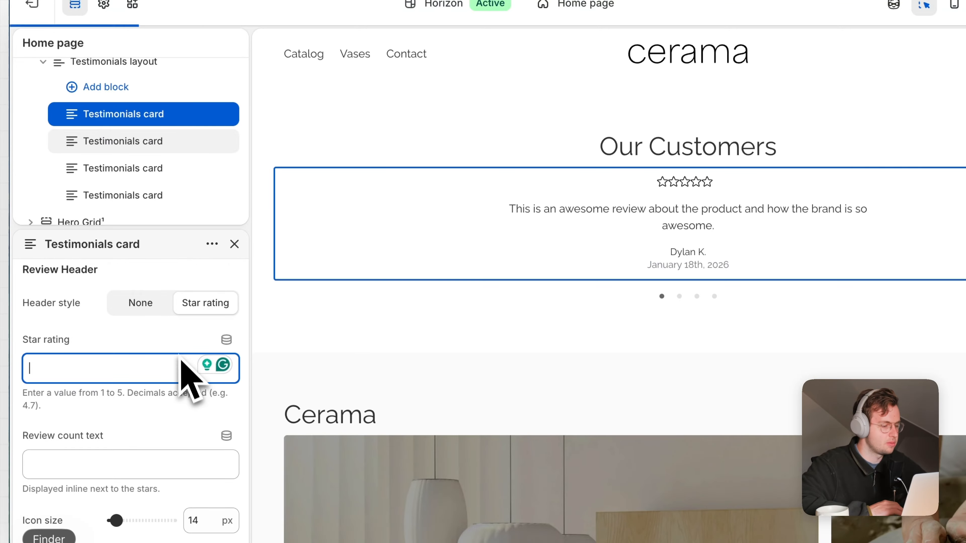
Step: Browse Review Metaobject entries for star rating, then link the card's review to the entry's Review field
left_click(227, 339)
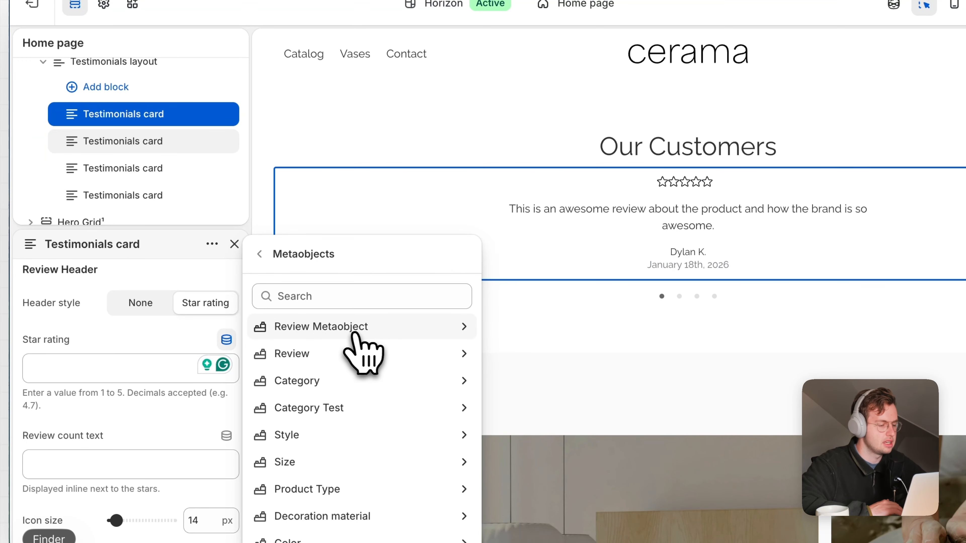
left_click(374, 328)
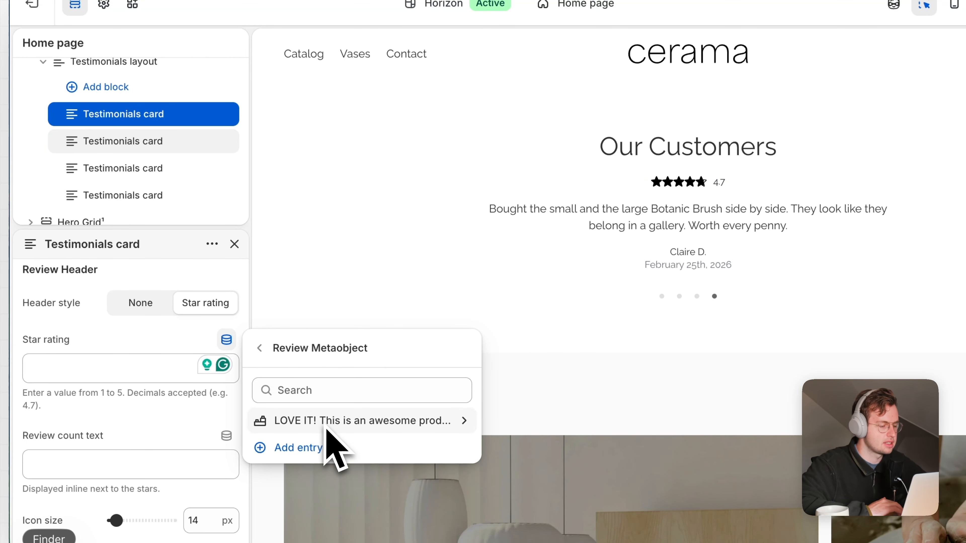
left_click(260, 347)
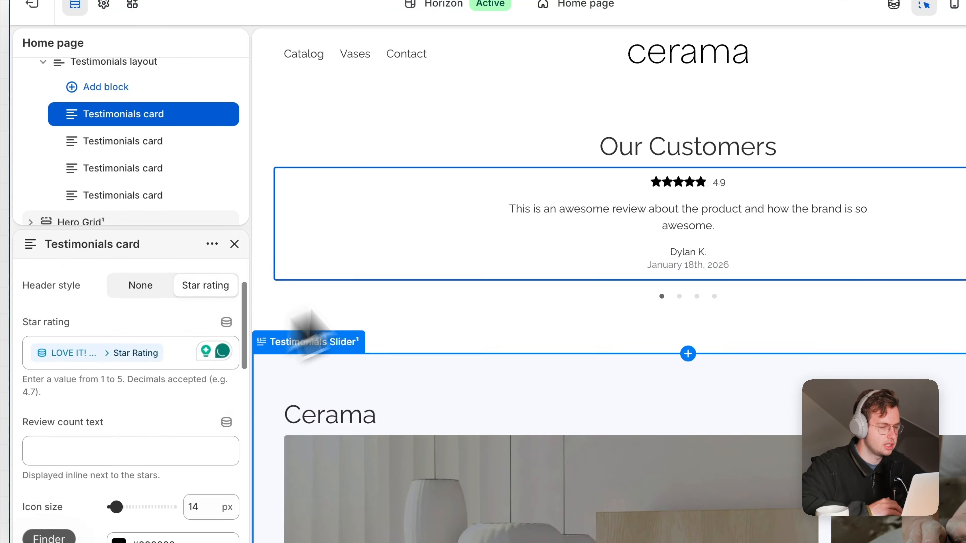
scroll(171, 388, "down", 3)
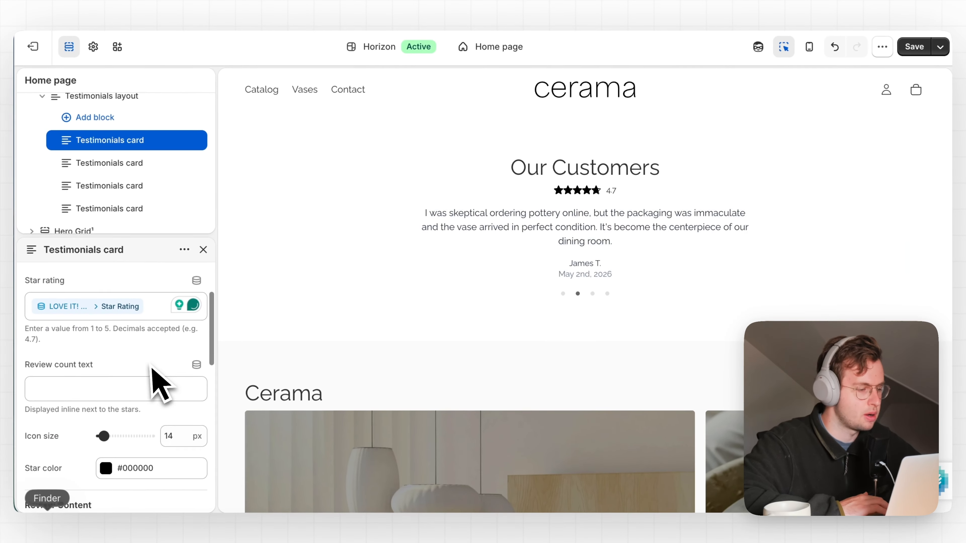
scroll(156, 384, "down", 3)
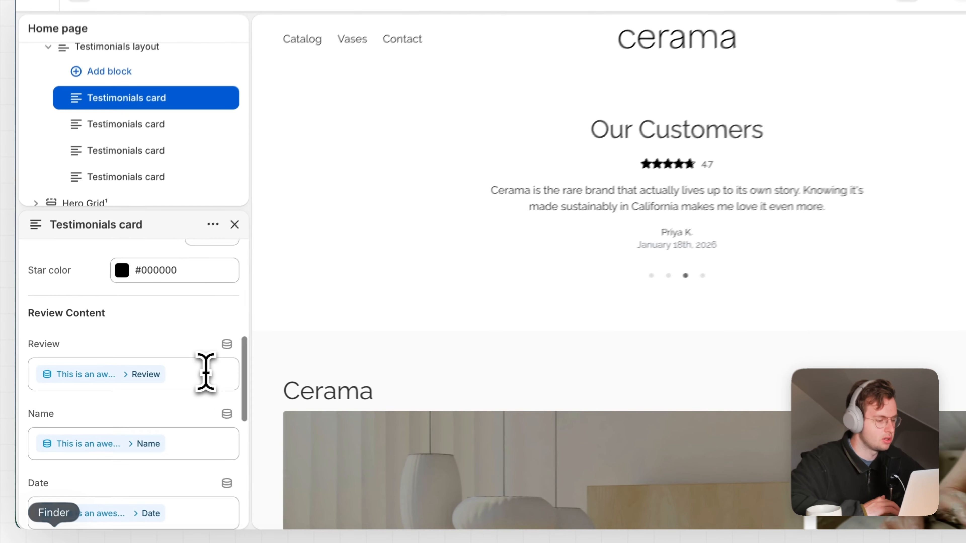
left_click(205, 372)
key("BackSpace")
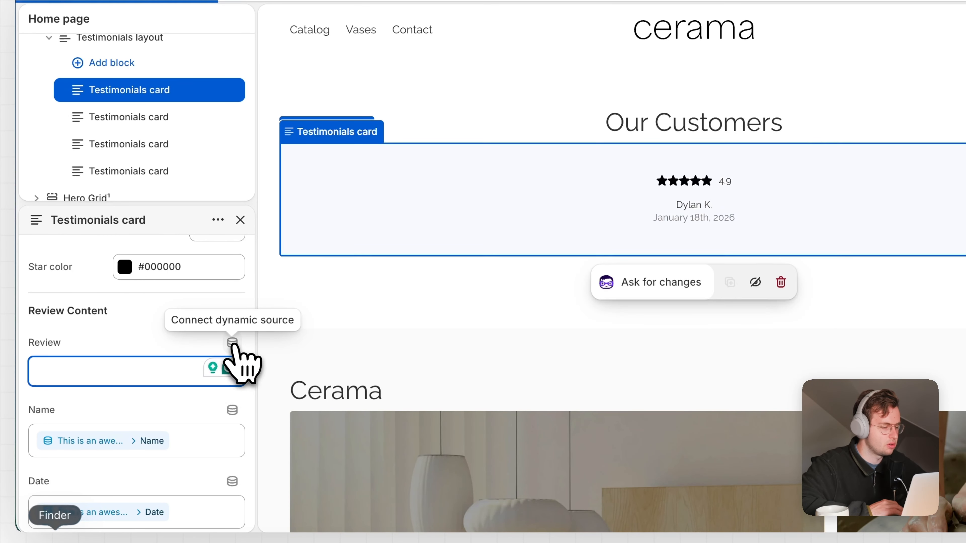
left_click(227, 344)
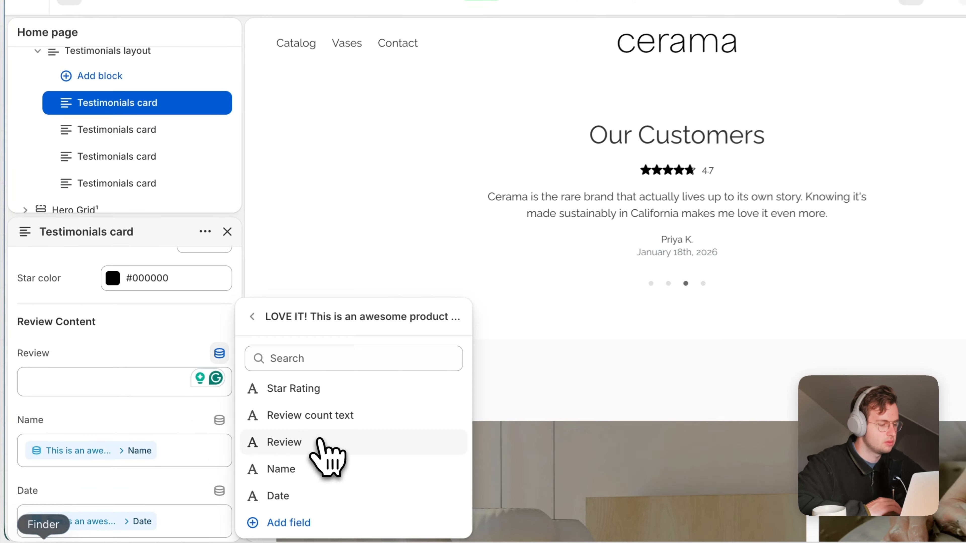
left_click(258, 427)
Step: Relink the card's Name and Date to the entry's Name and Date fields
left_click(179, 436)
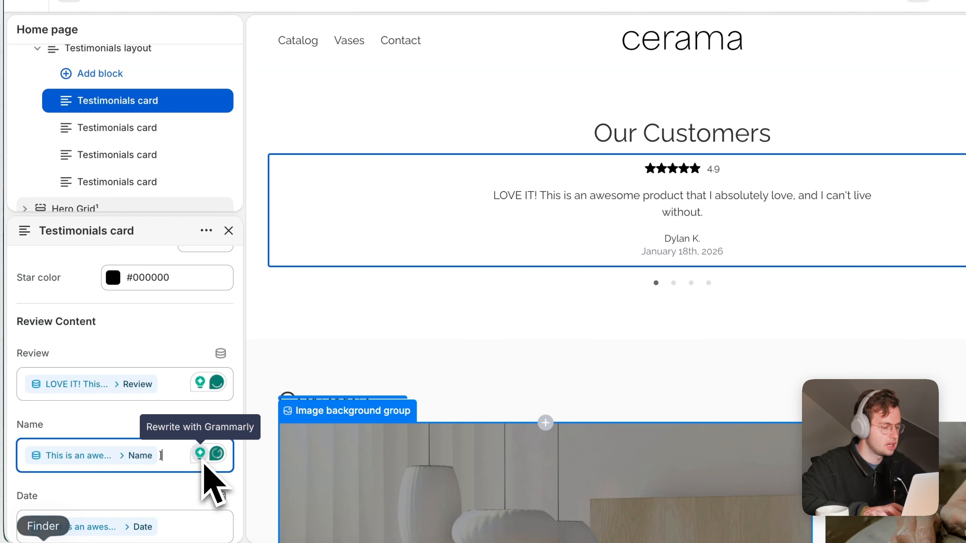
key("BackSpace")
scroll(209, 478, "down", 4)
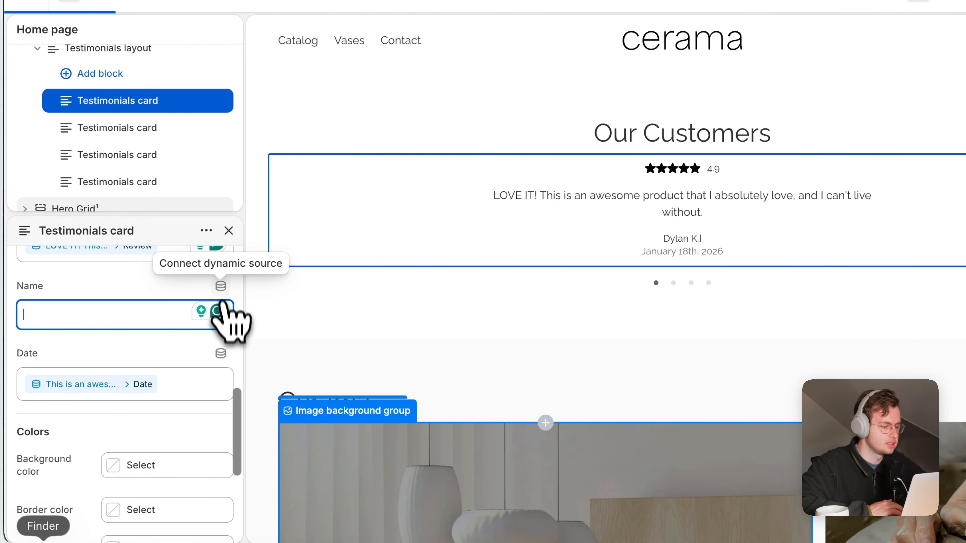
left_click(220, 286)
left_click(282, 447)
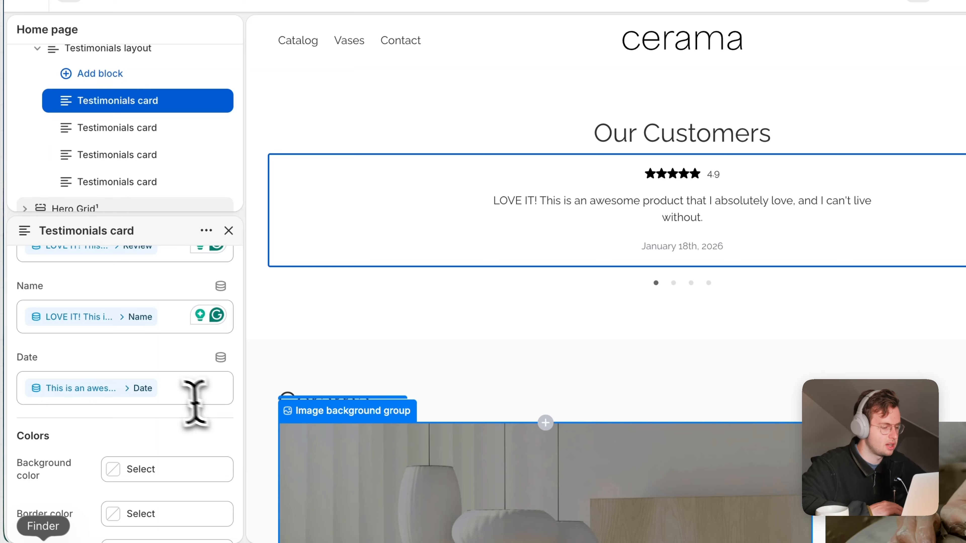
left_click(179, 393)
key("BackSpace")
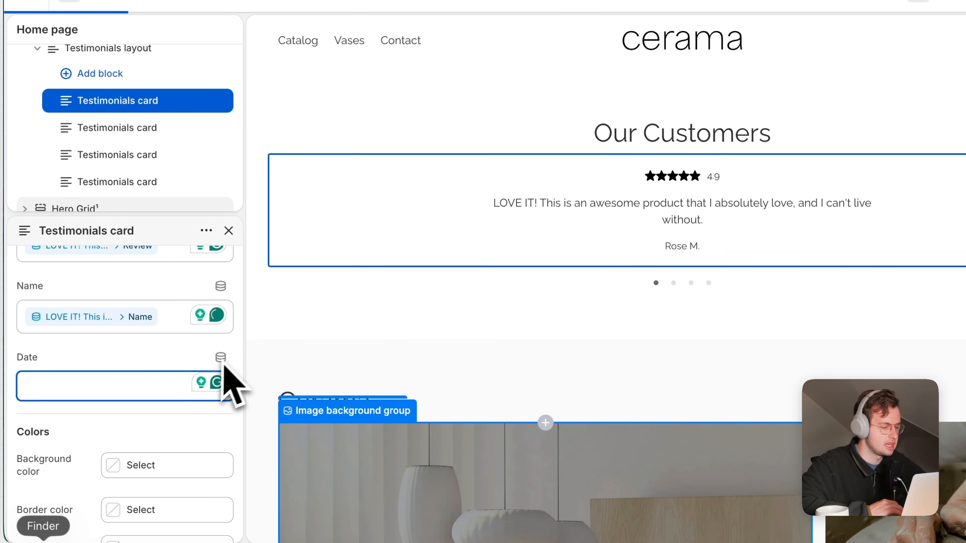
left_click(220, 358)
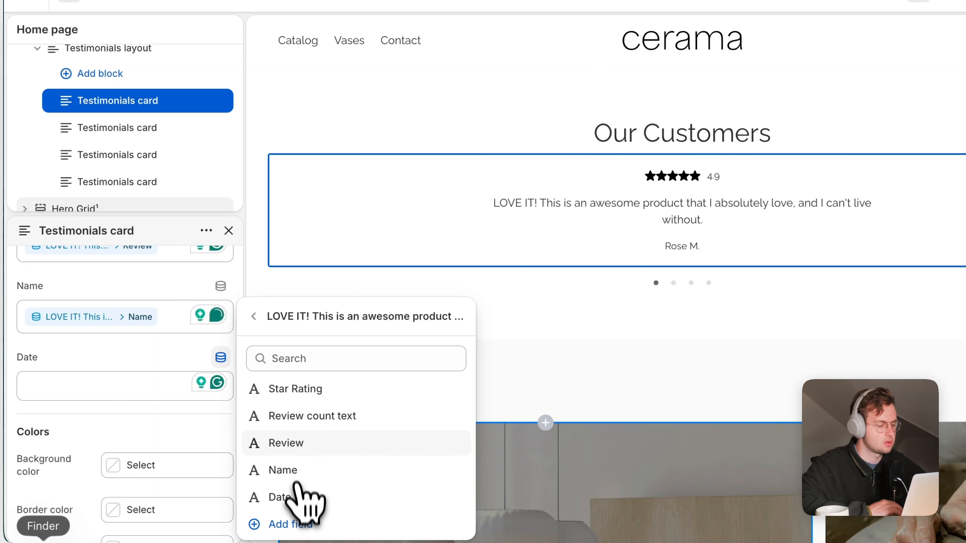
left_click(295, 495)
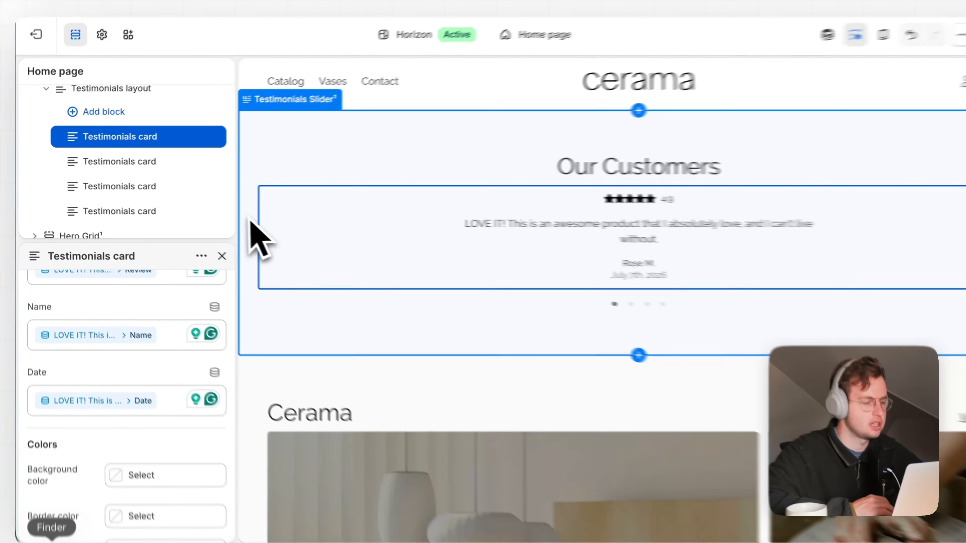
Step: Select the Testimonials Slider section and open its more-actions menu
left_click(225, 215)
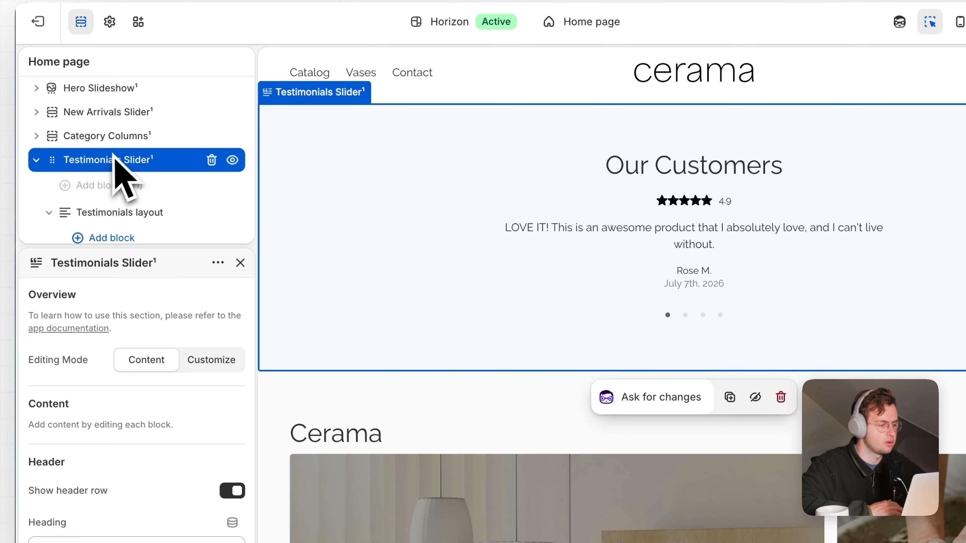
left_click(218, 262)
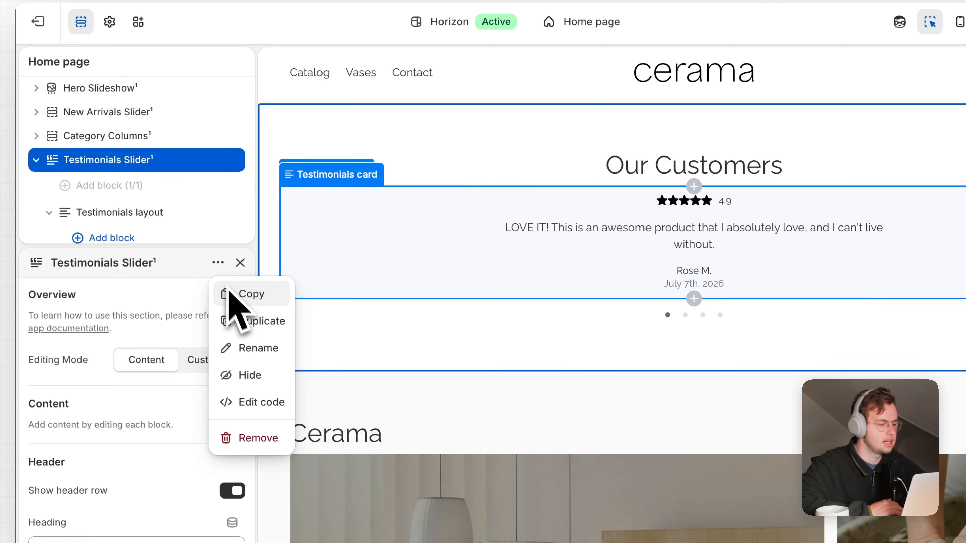